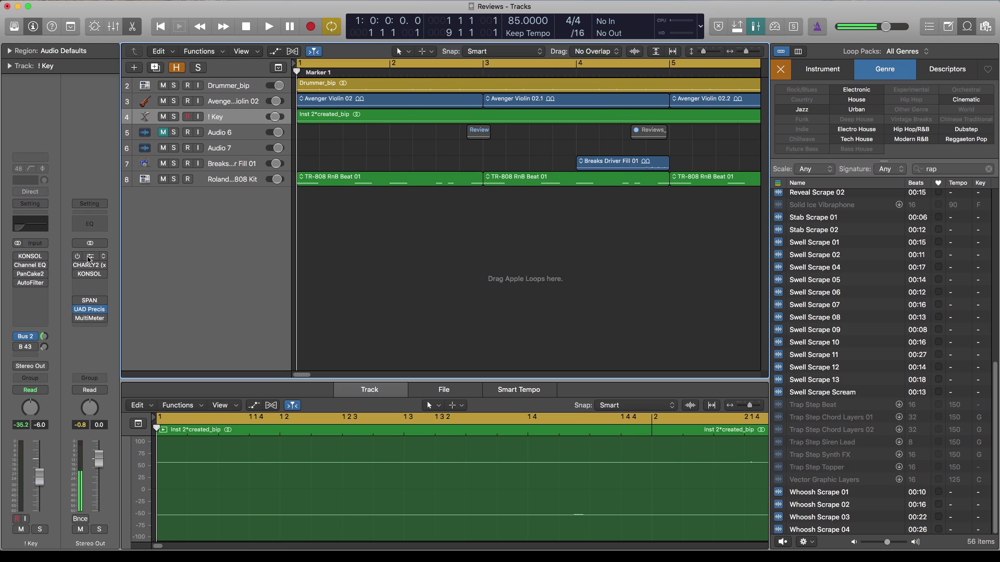
# Play the song through the PreFET plug-in on the Stereo Out and lower its Drive to 0.46.
pyautogui.press('space')
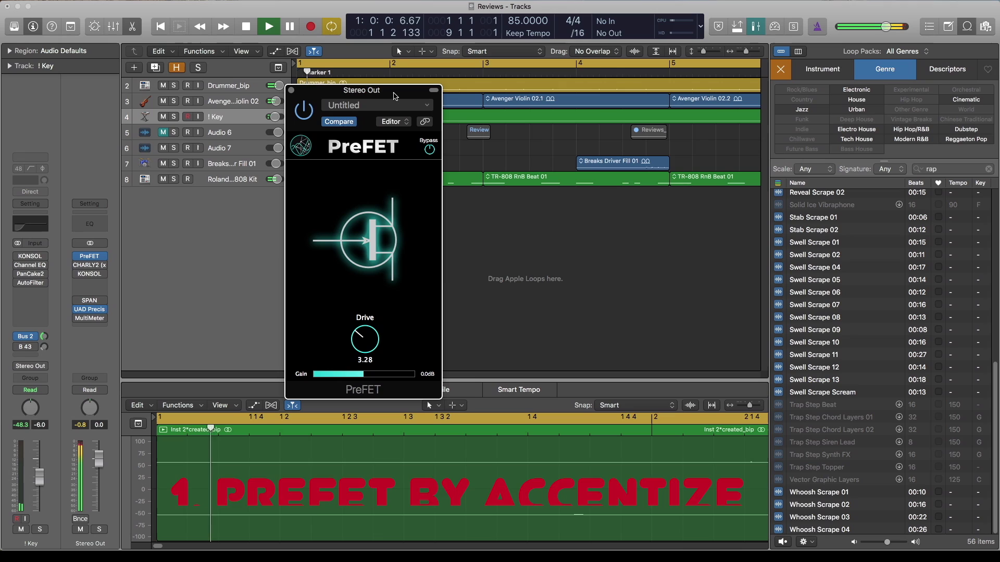
pyautogui.moveTo(363, 338)
pyautogui.mouseDown()
pyautogui.moveTo(359, 292)
pyautogui.moveTo(370, 256)
pyautogui.moveTo(363, 345)
pyautogui.mouseUp()
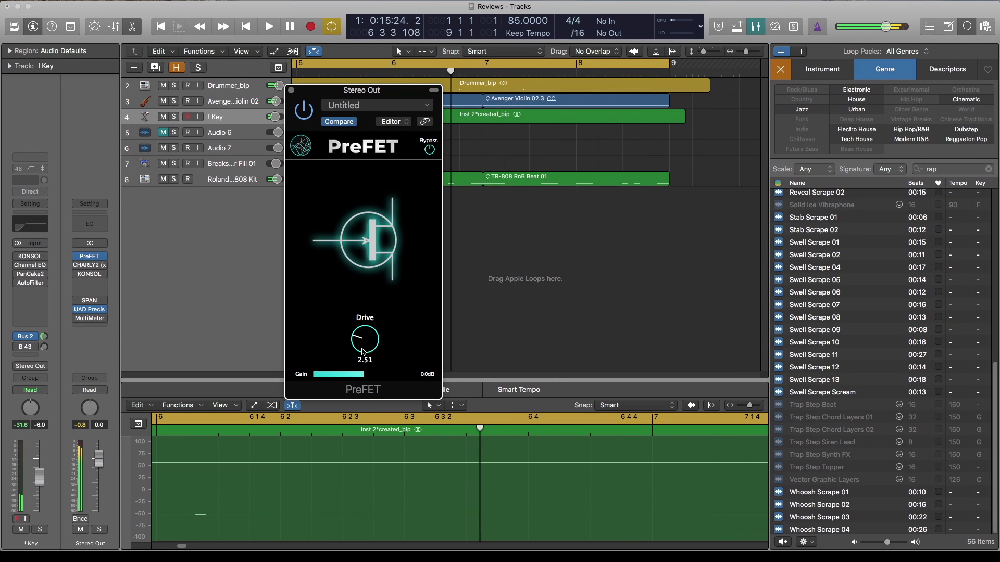
pyautogui.press('space')
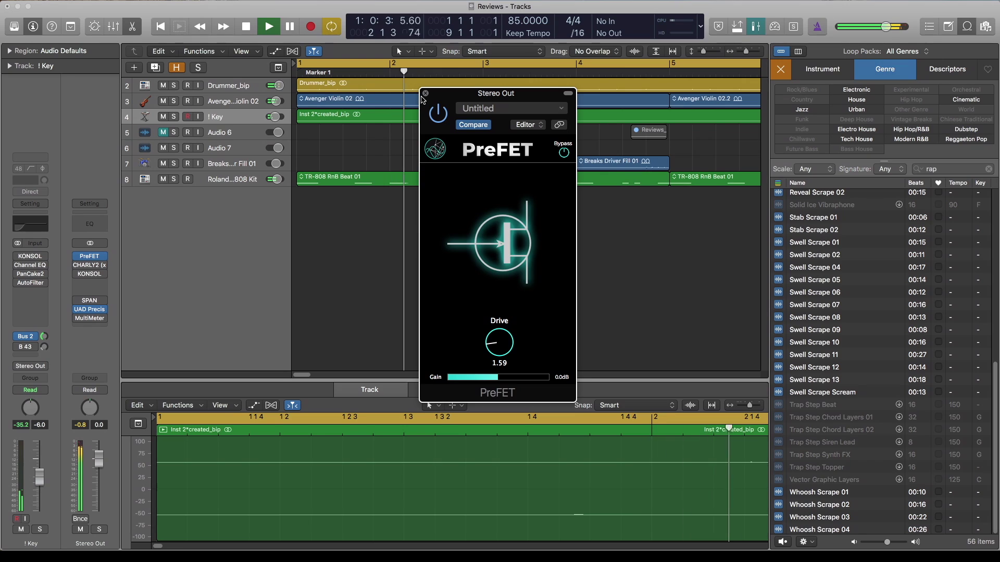
pyautogui.moveTo(499, 342); pyautogui.dragTo(499, 381)
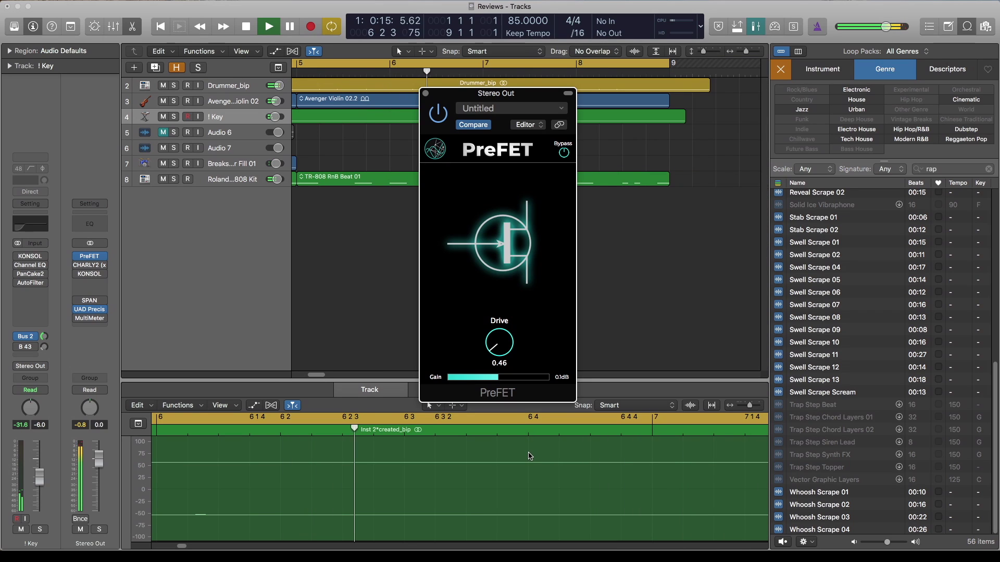
# Compare the playing mix with PreFET switched off and on at the 0.46 Drive setting.
pyautogui.click(440, 116)
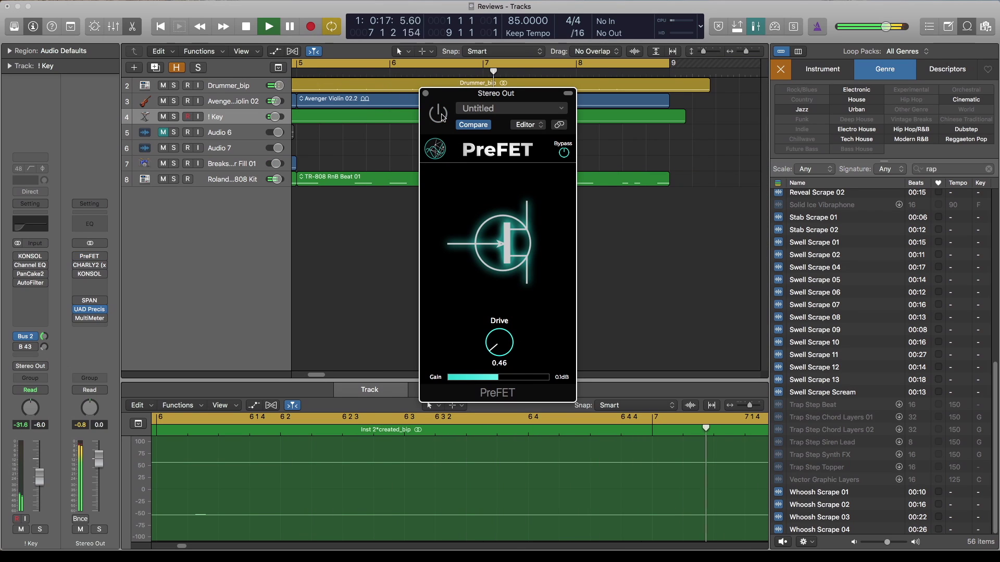
pyautogui.click(440, 115)
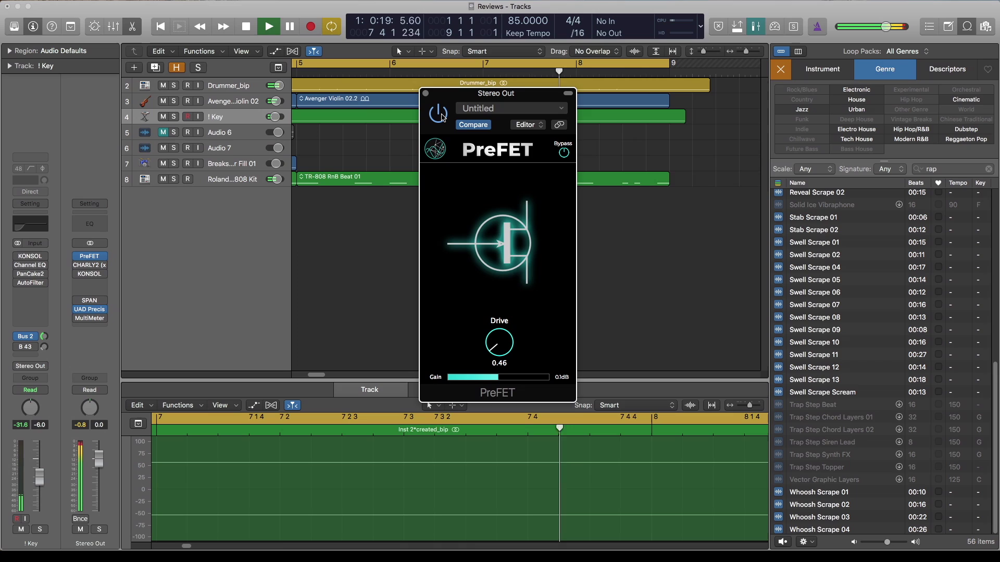
pyautogui.click(441, 116)
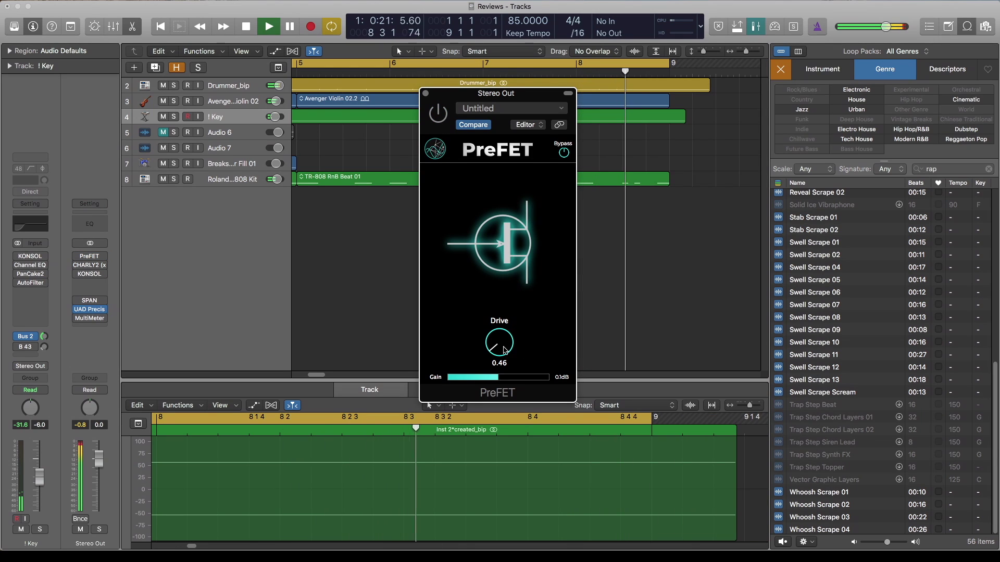
# Set PreFET's Drive to 0.84 and switch the plug-in on and off during playback to compare the sound.
pyautogui.moveTo(504, 350); pyautogui.dragTo(504, 326)
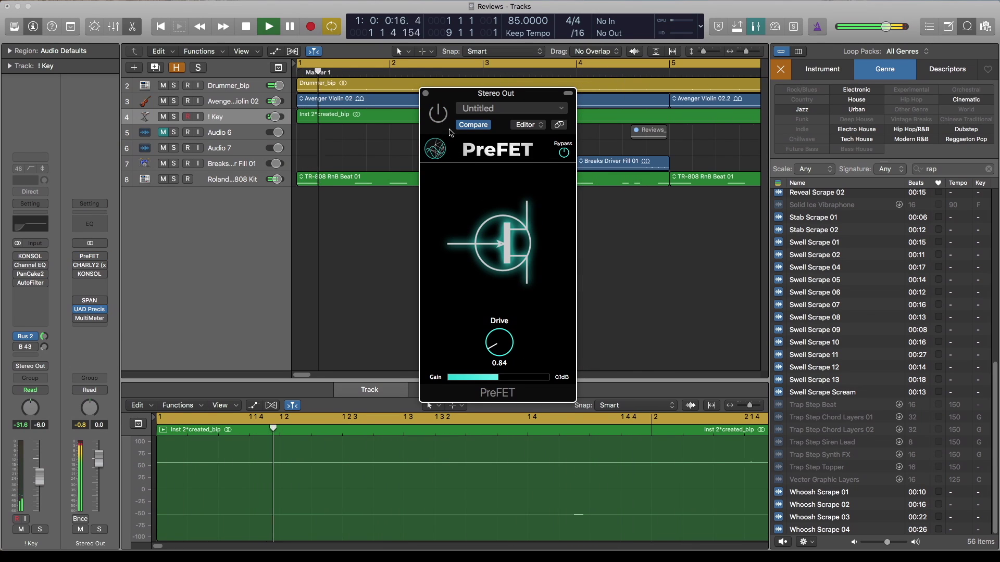
pyautogui.click(438, 115)
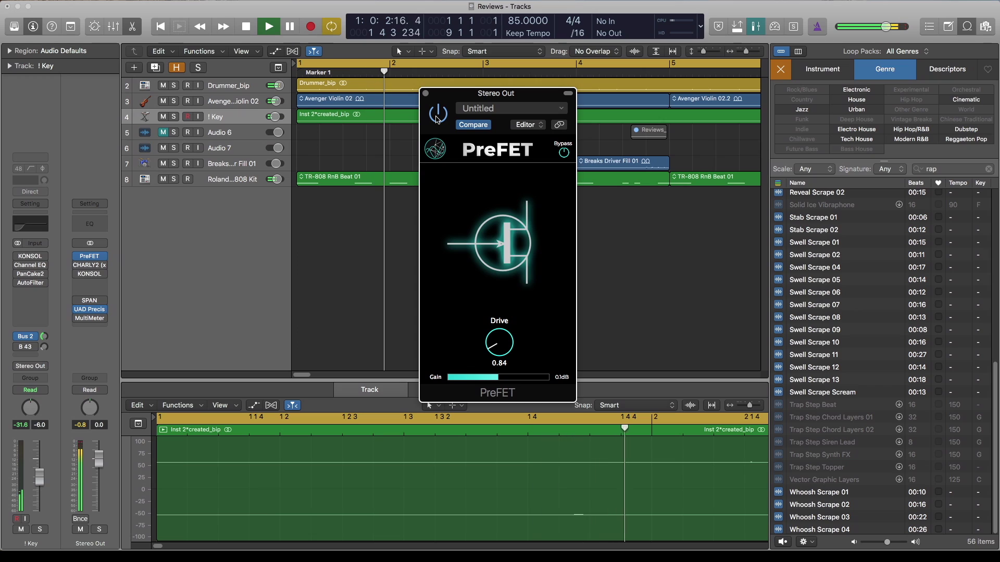
pyautogui.click(440, 115)
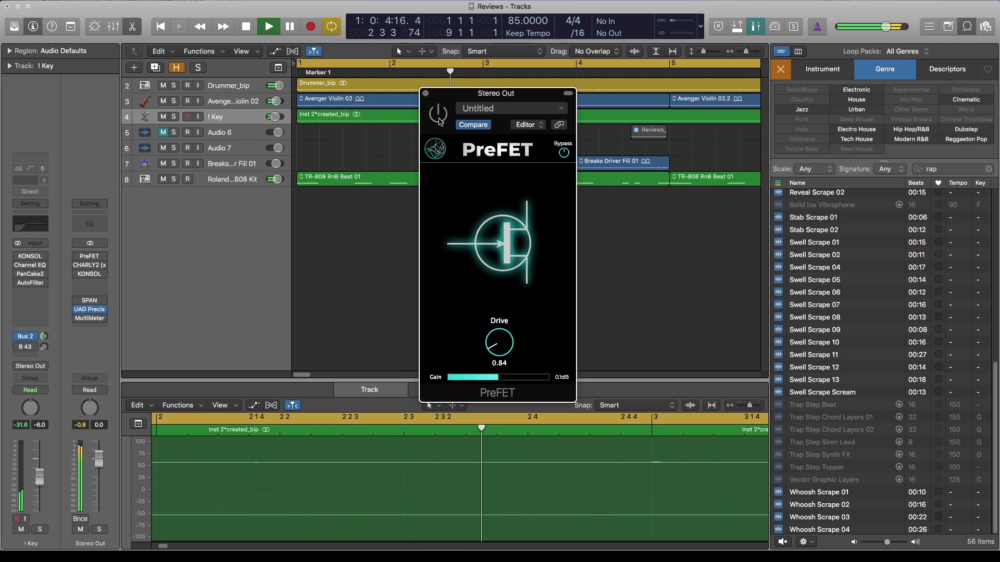
pyautogui.click(440, 122)
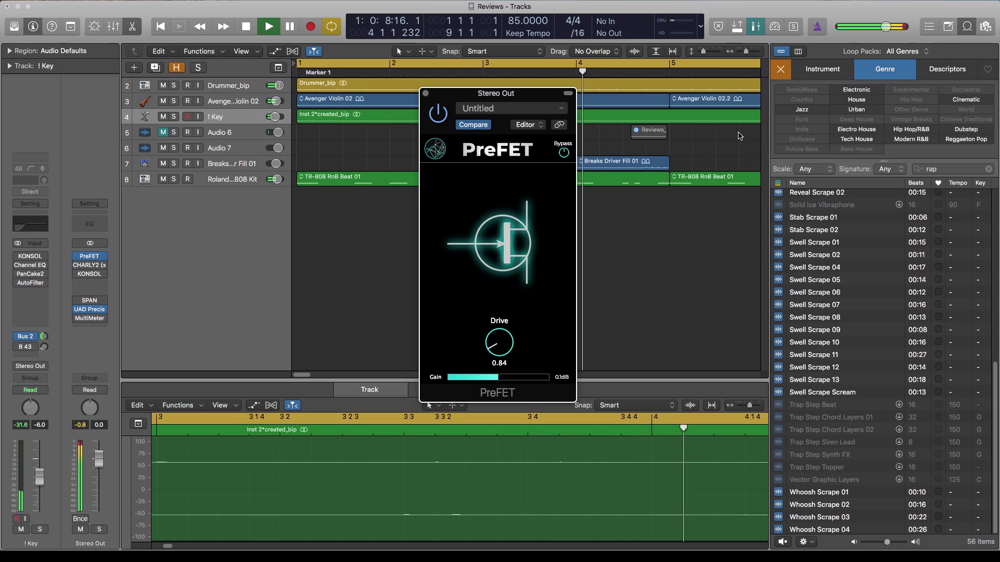
pyautogui.click(441, 118)
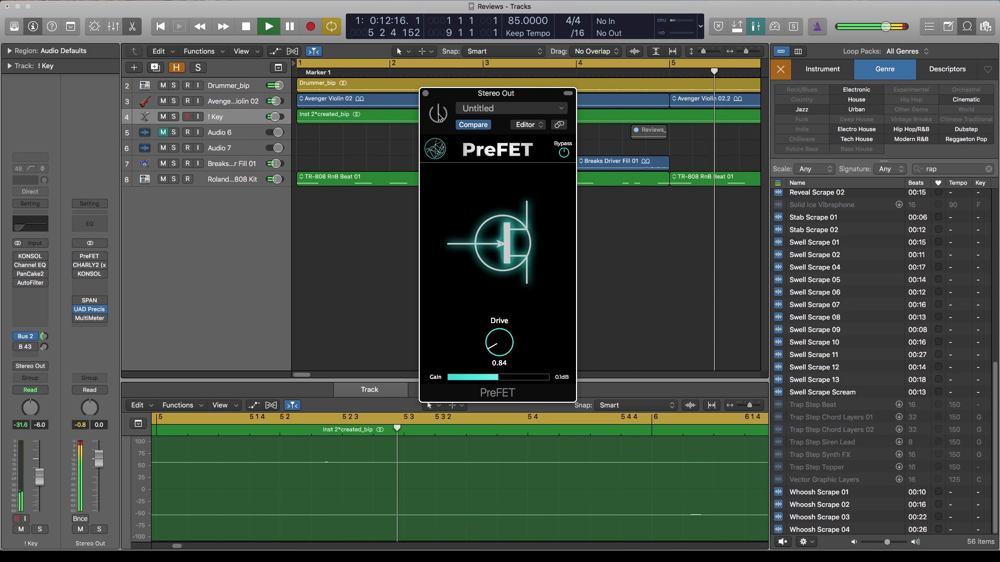
pyautogui.click(438, 114)
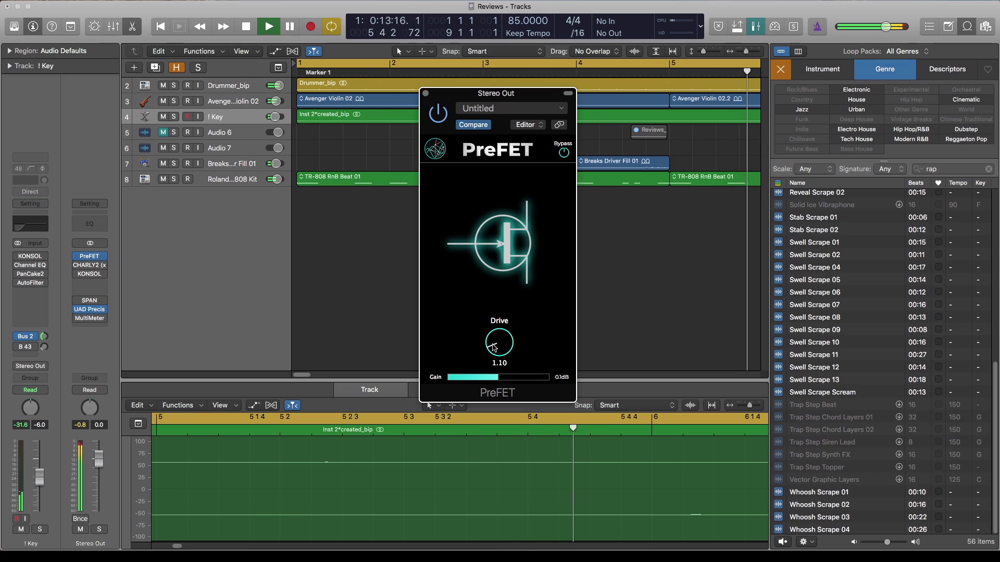
# Raise PreFET's Drive to 1.53, compare the mix with it off and on, and stop playback with the plug-in off.
pyautogui.click(437, 115)
pyautogui.click(437, 114)
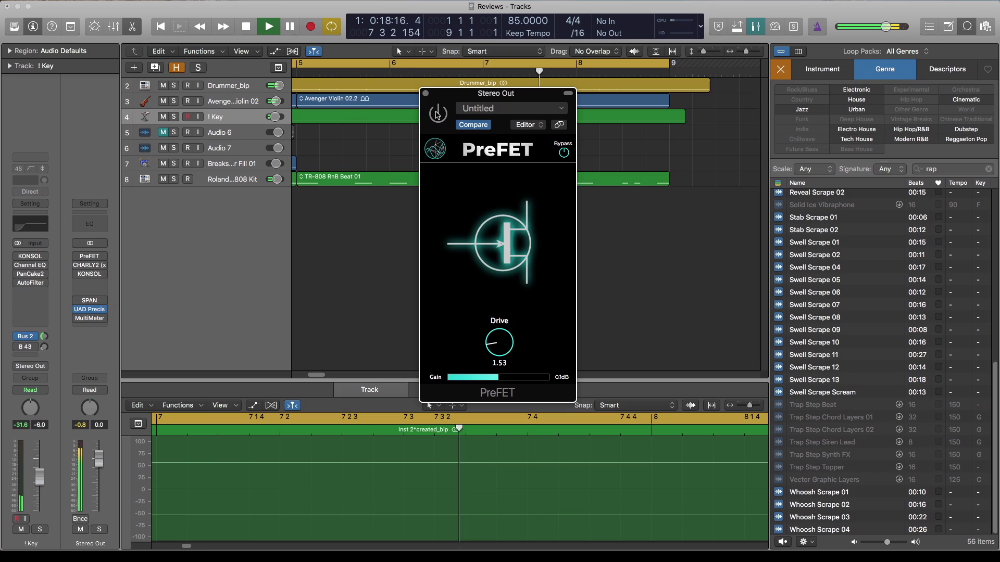
pyautogui.click(437, 115)
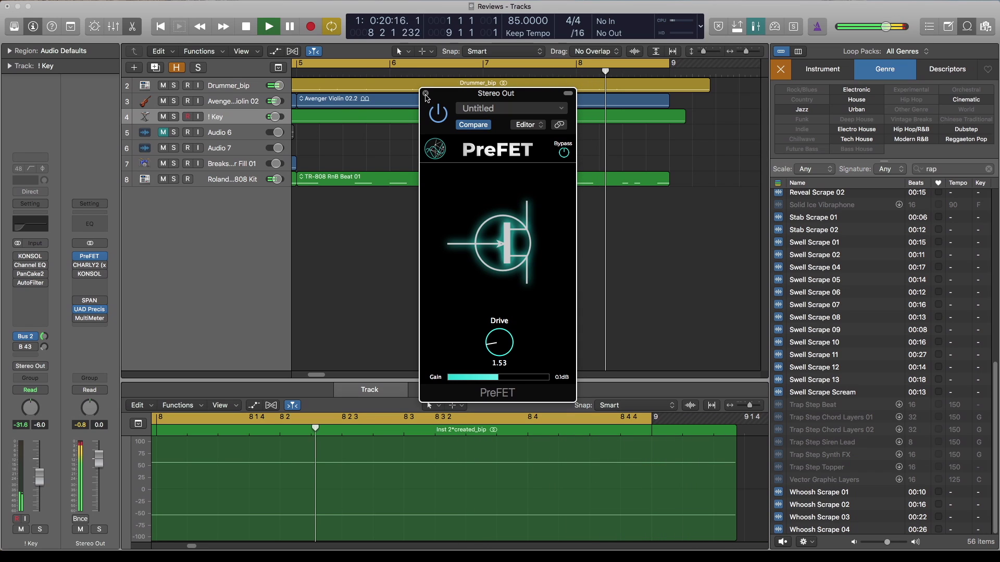
pyautogui.click(436, 113)
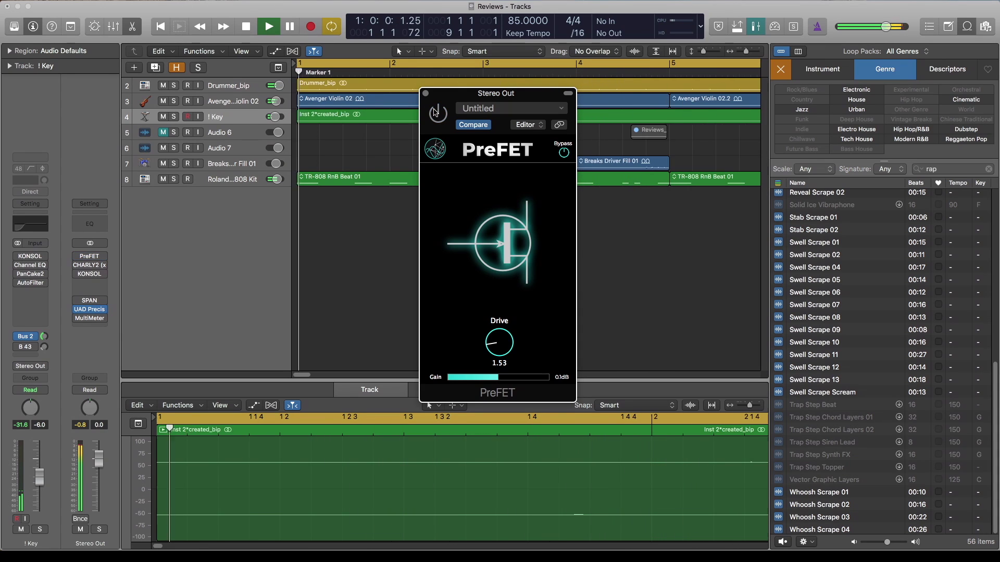
pyautogui.press('space')
# Open CHARLY2 on the Stereo Out and play the song while switching the plug-in on and off for comparison.
pyautogui.click(89, 265)
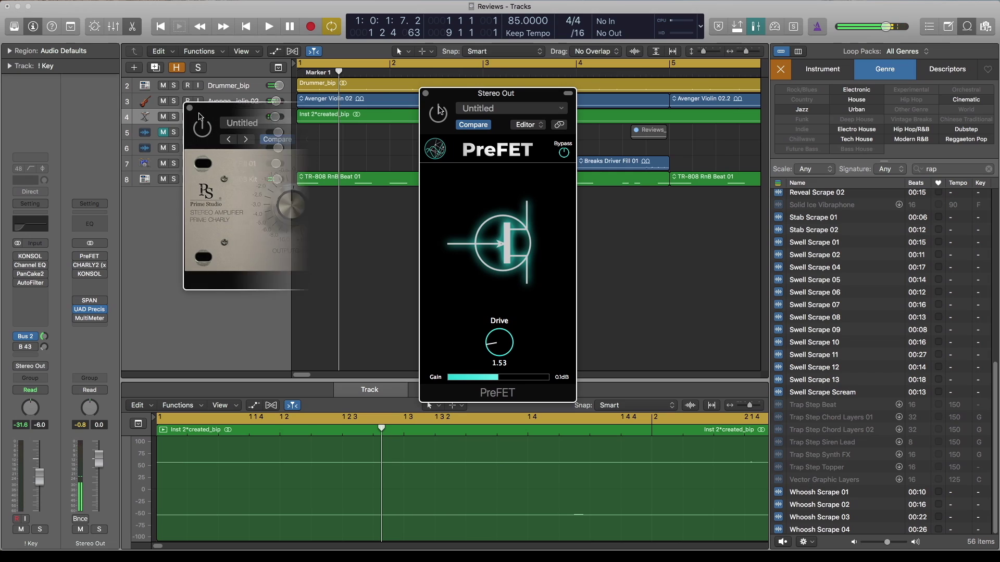
pyautogui.press('space')
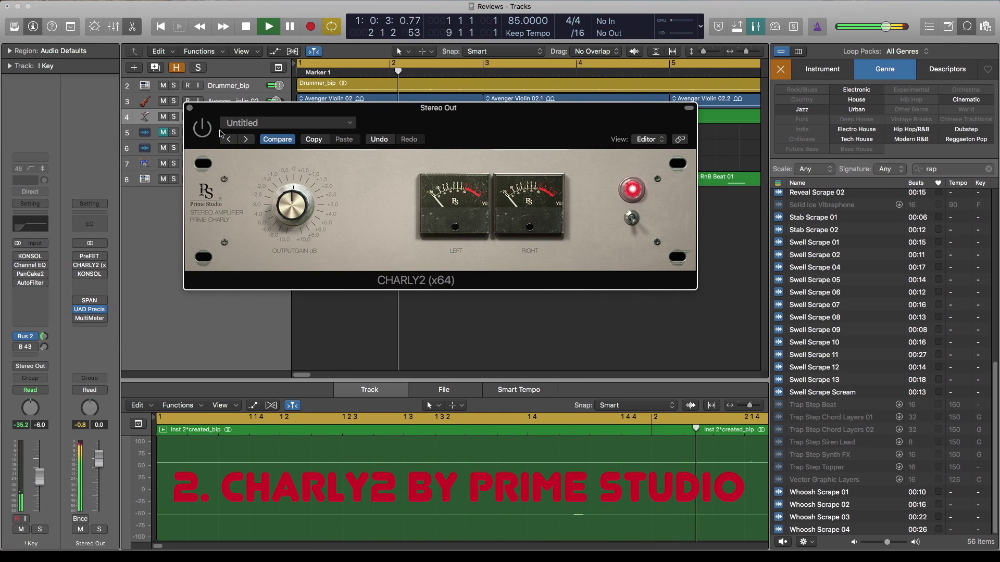
pyautogui.click(203, 128)
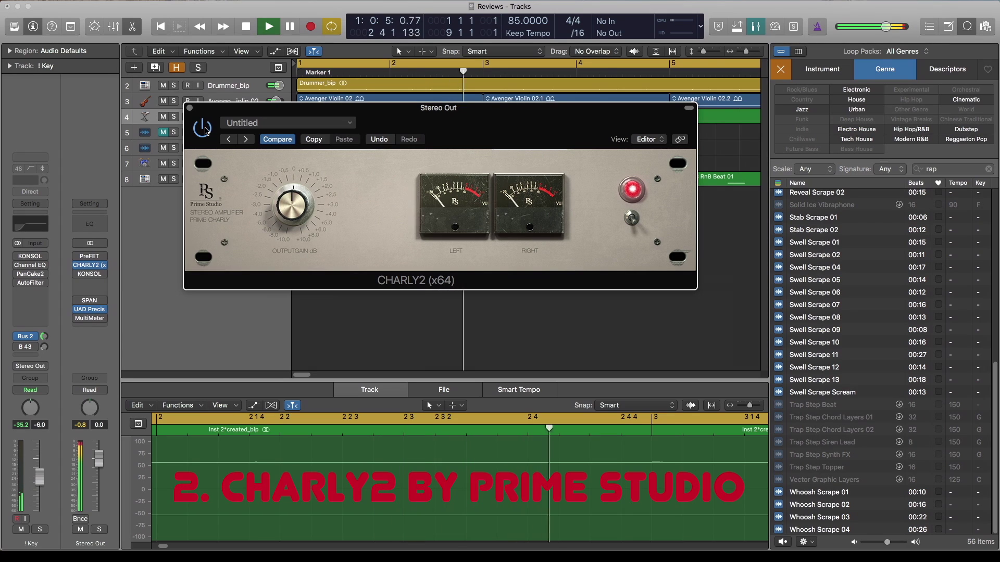
pyautogui.click(203, 128)
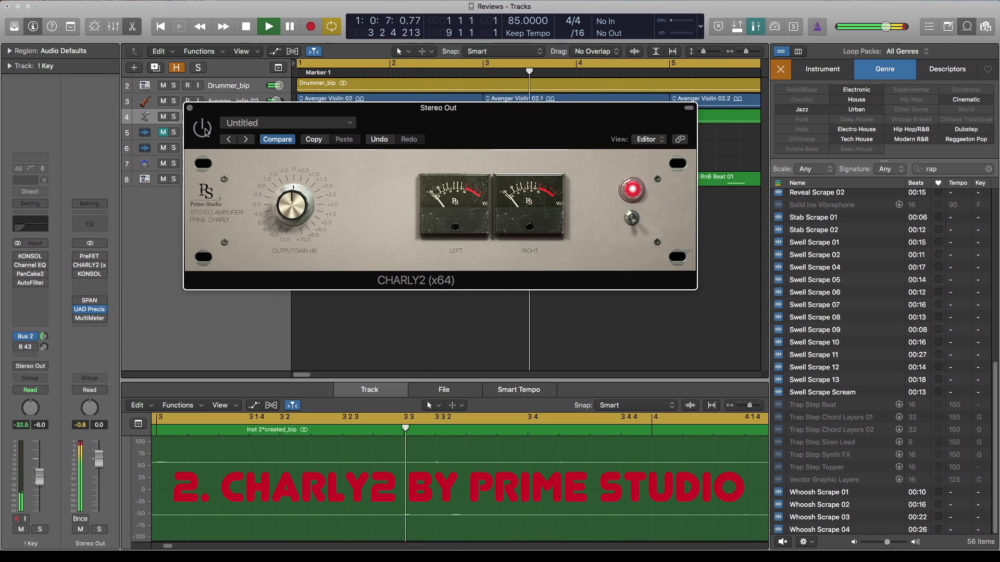
pyautogui.click(203, 128)
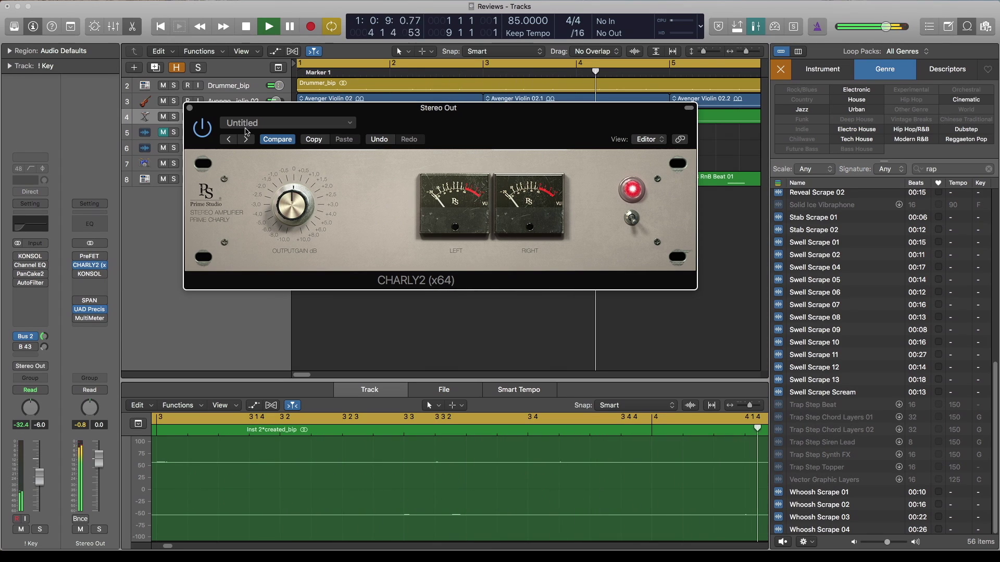
# Flip CHARLY2's front toggle back and forth, leaving its red lamp off, and try a small Output Gain adjustment before stopping playback.
pyautogui.click(633, 220)
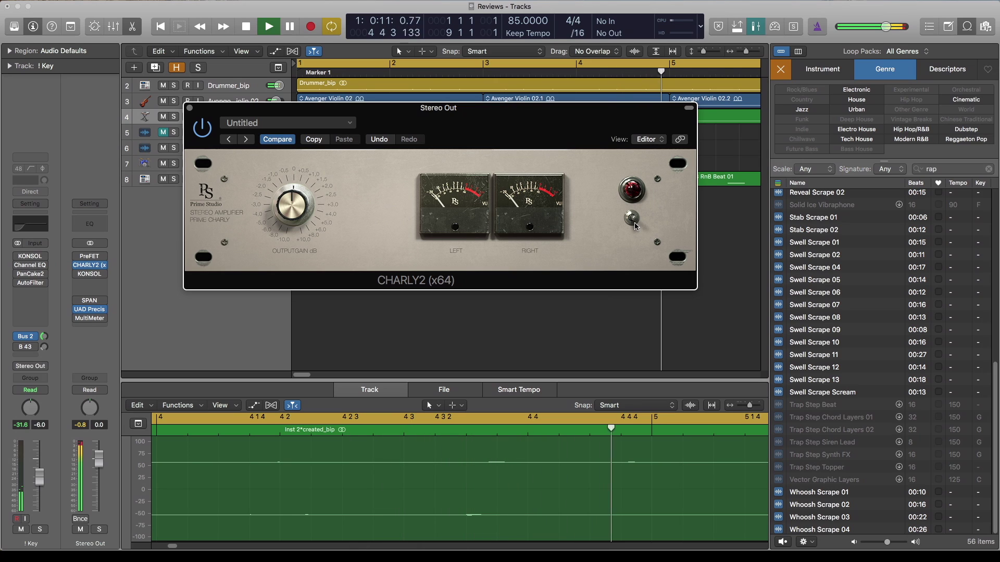
pyautogui.click(634, 223)
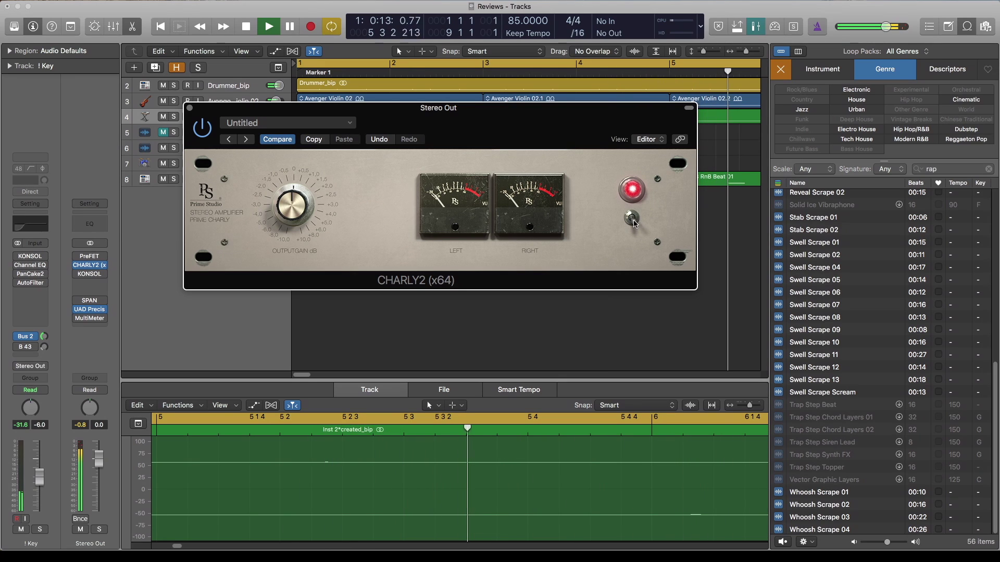
pyautogui.click(632, 221)
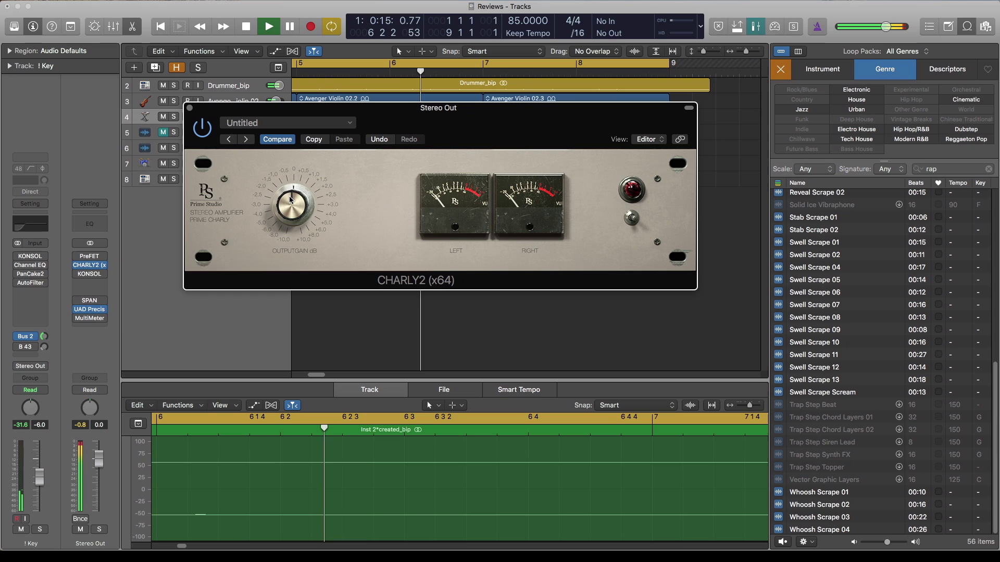
pyautogui.moveTo(290, 200); pyautogui.dragTo(290, 195)
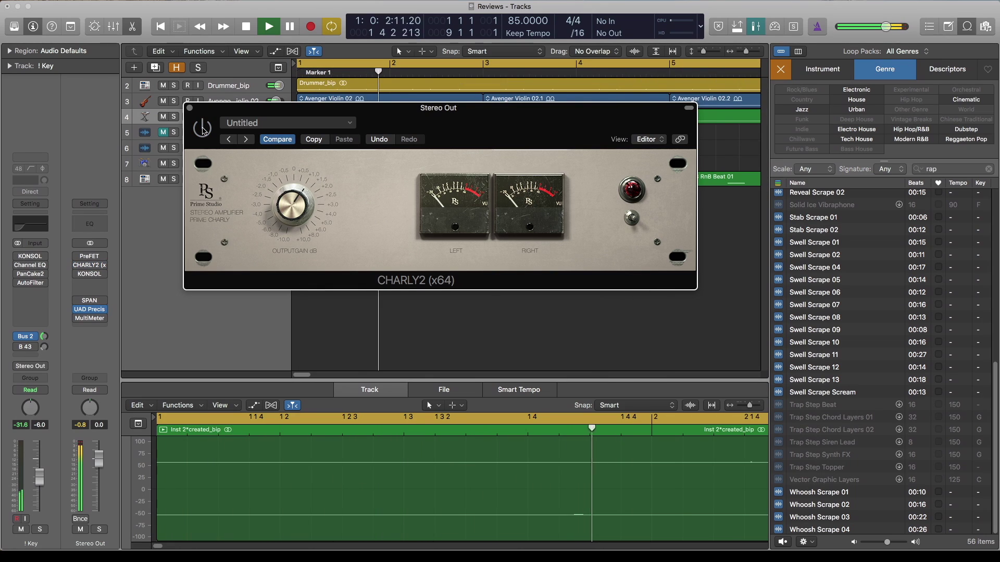
pyautogui.press('space')
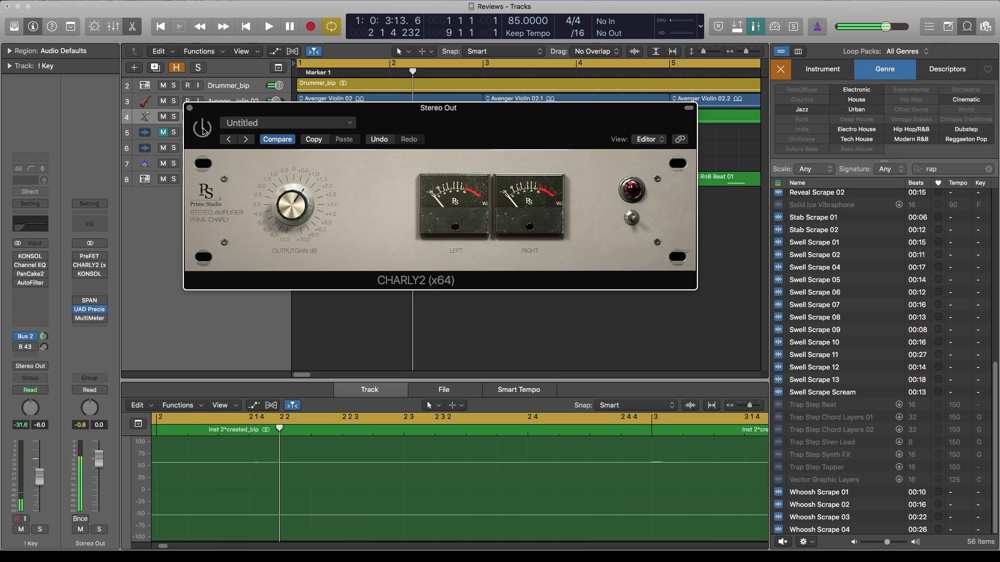
# Bring up KONSOL on the Stereo Out and, during playback, raise its Input while lowering its Output to compensate.
pyautogui.moveTo(455, 146); pyautogui.dragTo(451, 158)
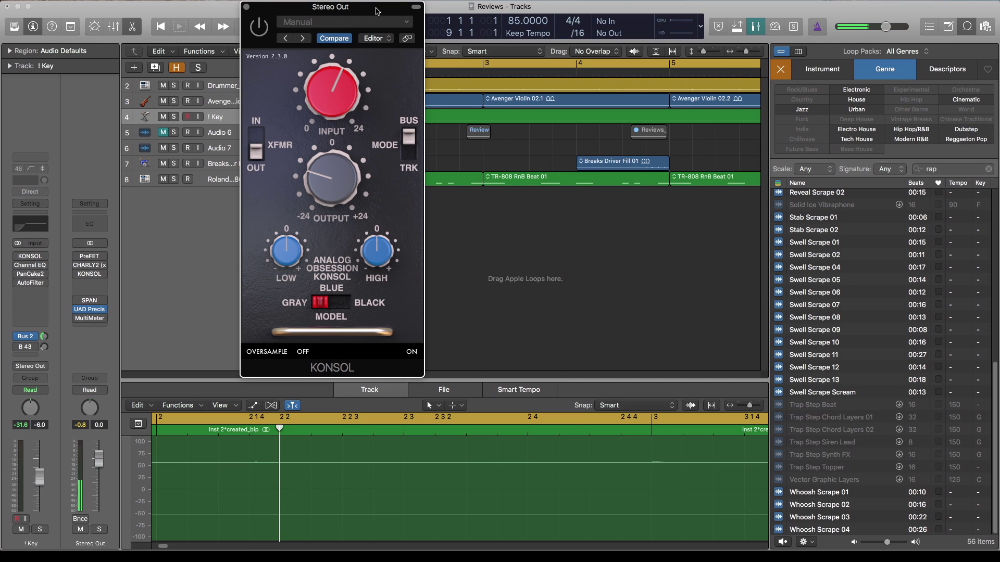
pyautogui.moveTo(379, 11); pyautogui.dragTo(367, 11)
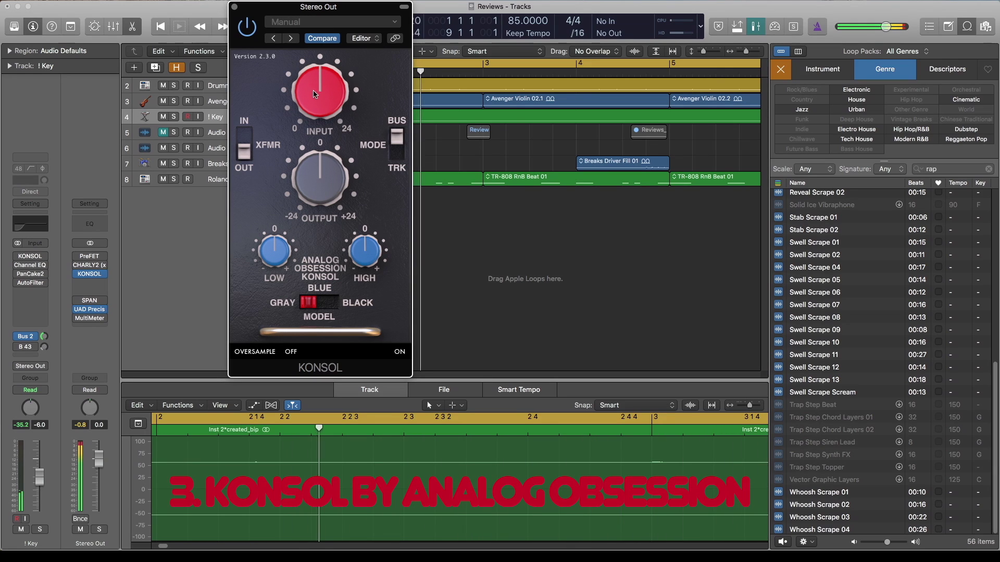
pyautogui.moveTo(316, 78); pyautogui.dragTo(316, 63)
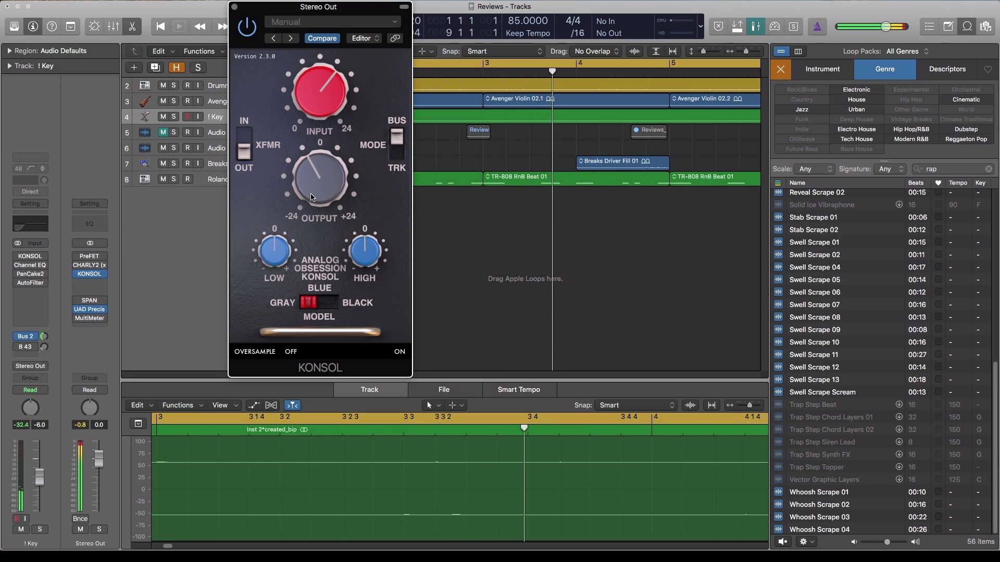
pyautogui.moveTo(319, 177); pyautogui.dragTo(315, 214)
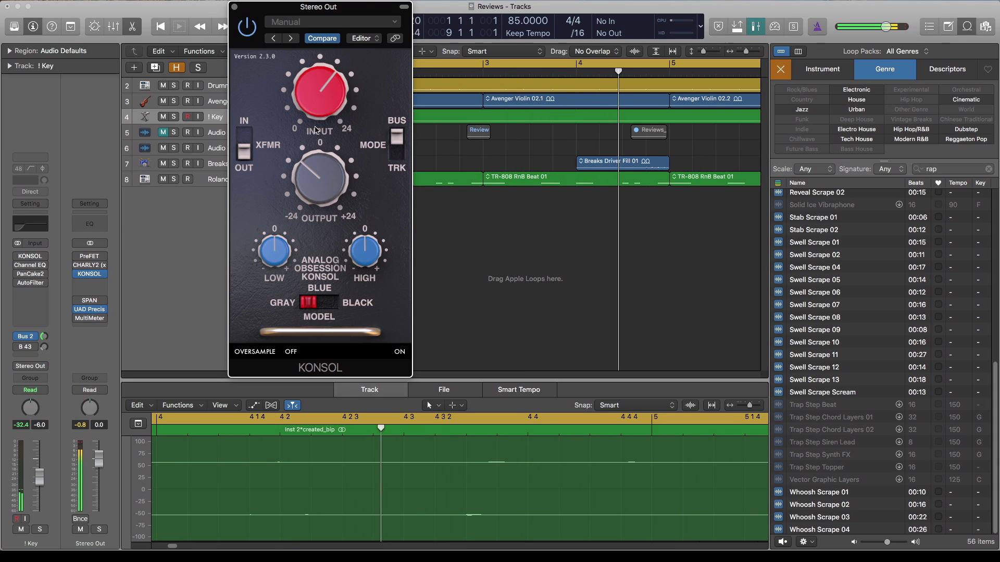
pyautogui.moveTo(319, 86); pyautogui.dragTo(320, 76)
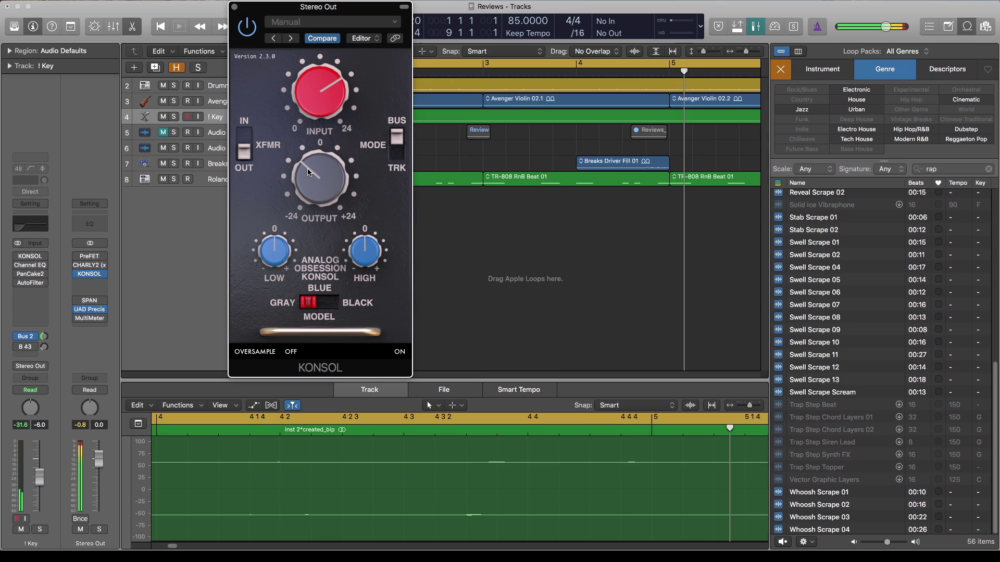
pyautogui.moveTo(310, 176); pyautogui.dragTo(308, 182)
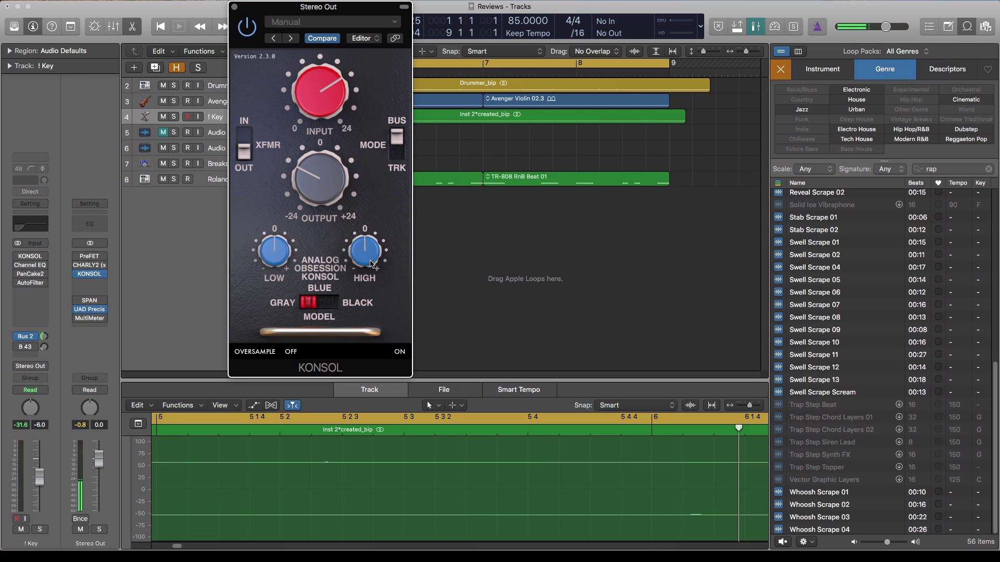
# Replay the song from the start, compare it with KONSOL off and on, and set KONSOL's XFMR switch to IN.
pyautogui.press('Return')
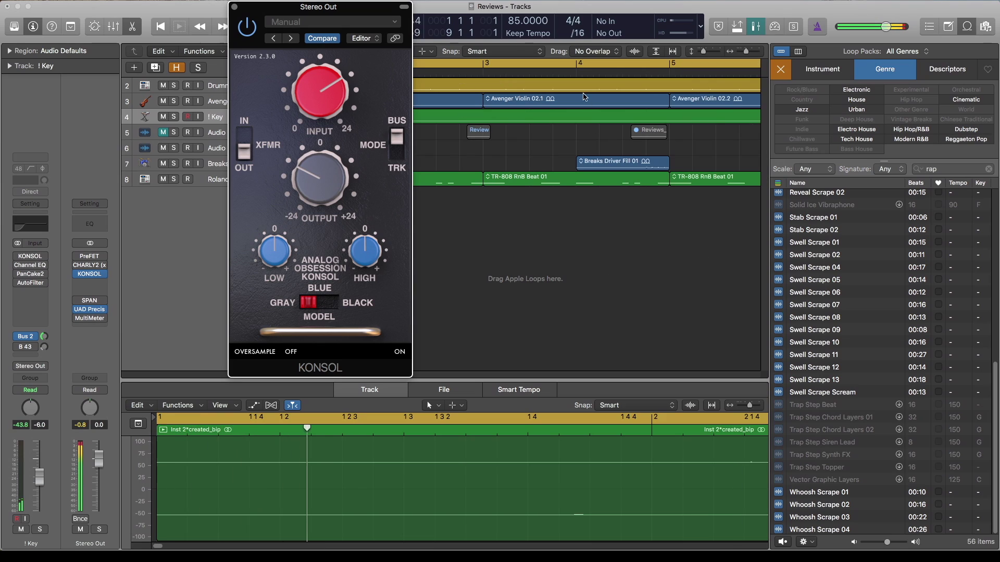
pyautogui.click(249, 28)
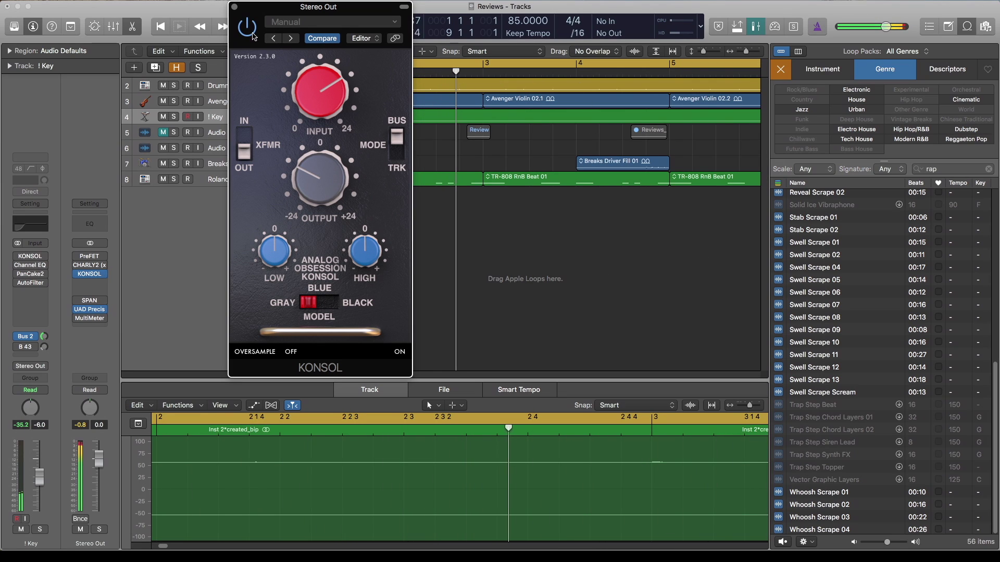
pyautogui.click(247, 132)
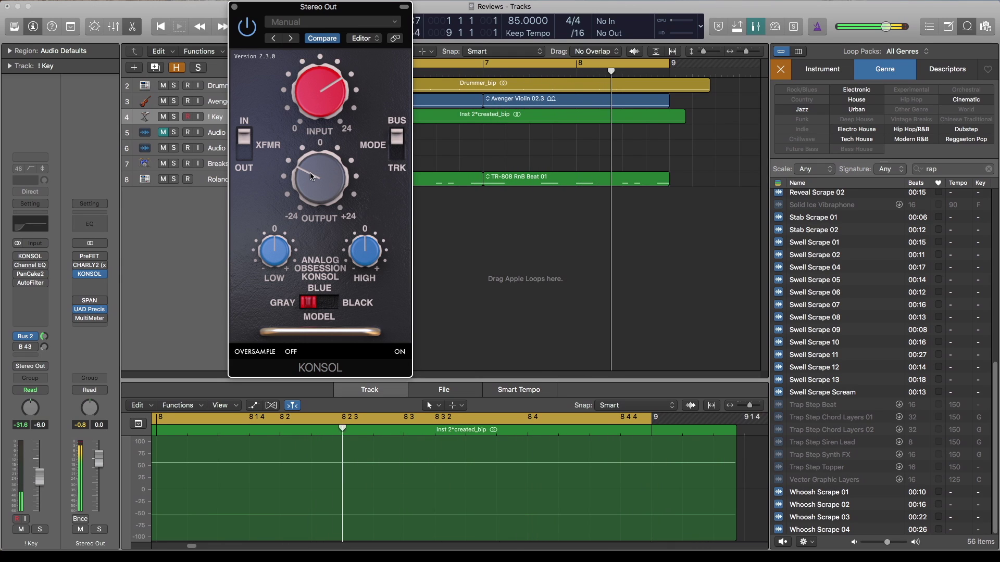
# Switch KONSOL's MODEL to BLACK, compare playback with the plug-in off and on, and raise Input further while lowering Output.
pyautogui.click(246, 155)
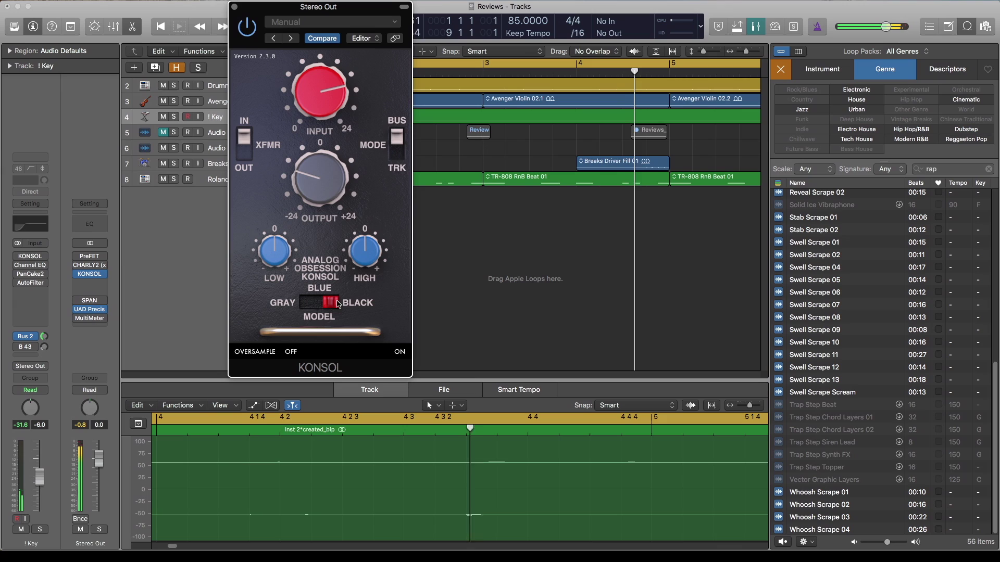
pyautogui.click(247, 29)
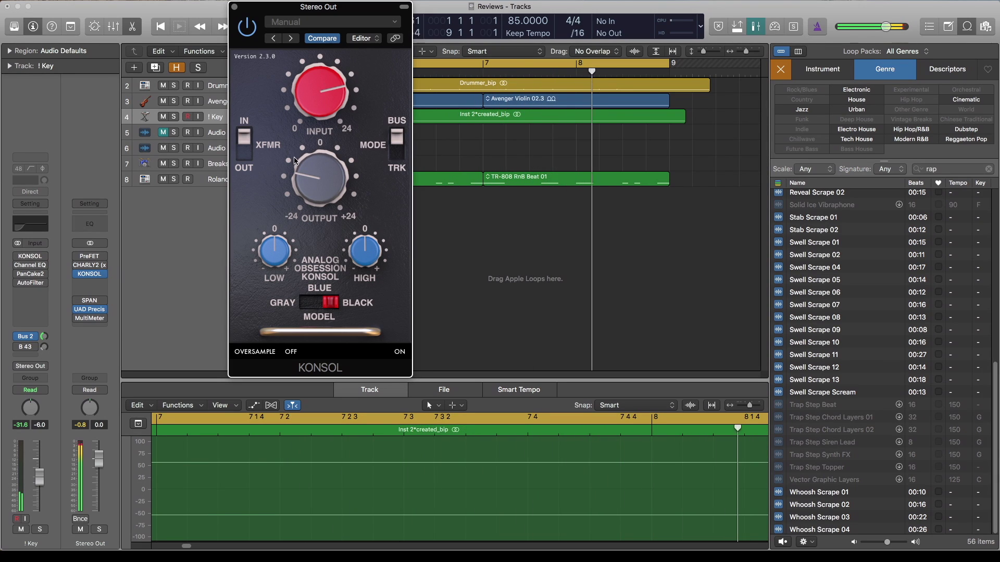
pyautogui.click(252, 30)
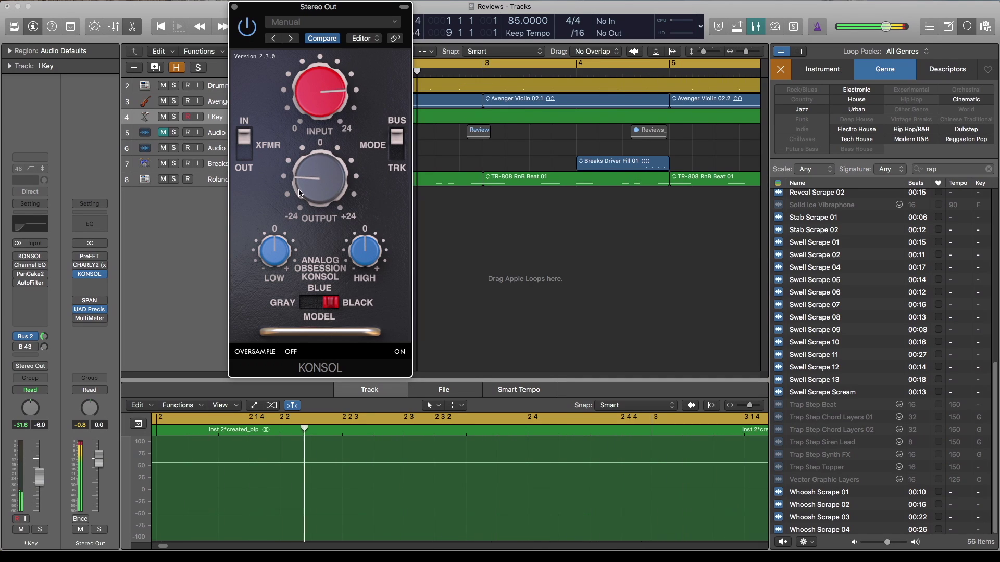
# Set KONSOL's MODEL switch to BLUE and compare the playing song with the plug-in off and on.
pyautogui.click(319, 305)
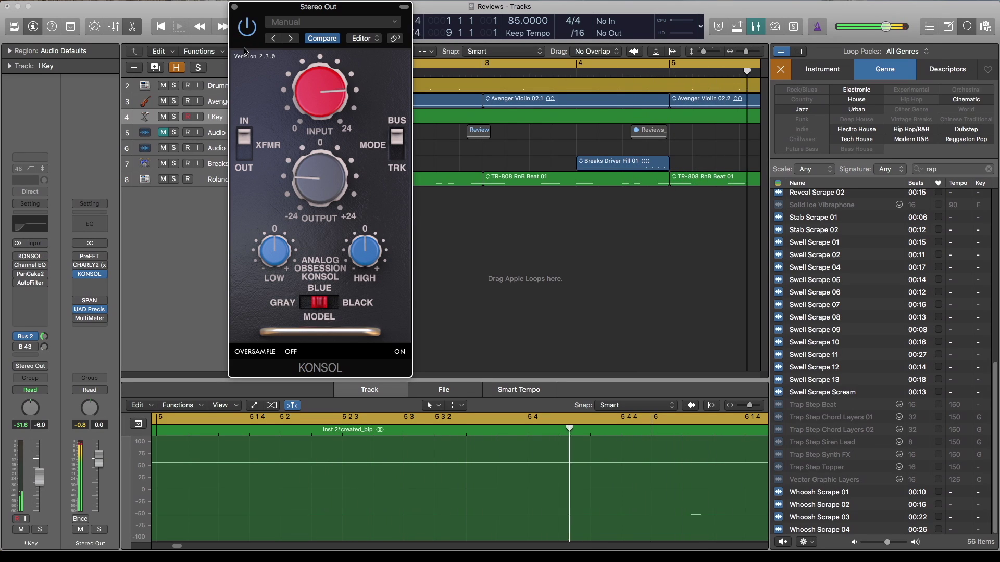
pyautogui.click(247, 27)
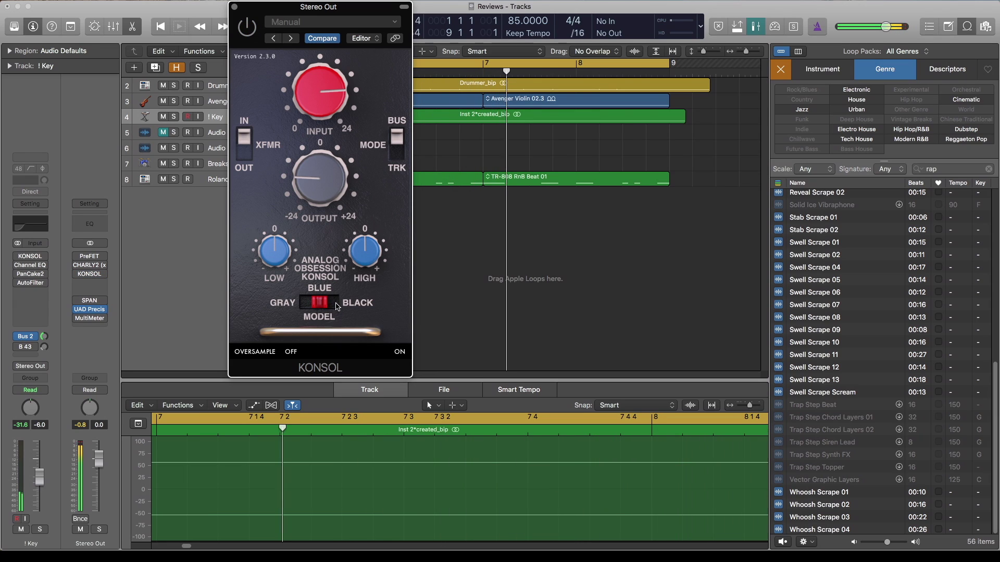
pyautogui.click(290, 39)
pyautogui.click(247, 28)
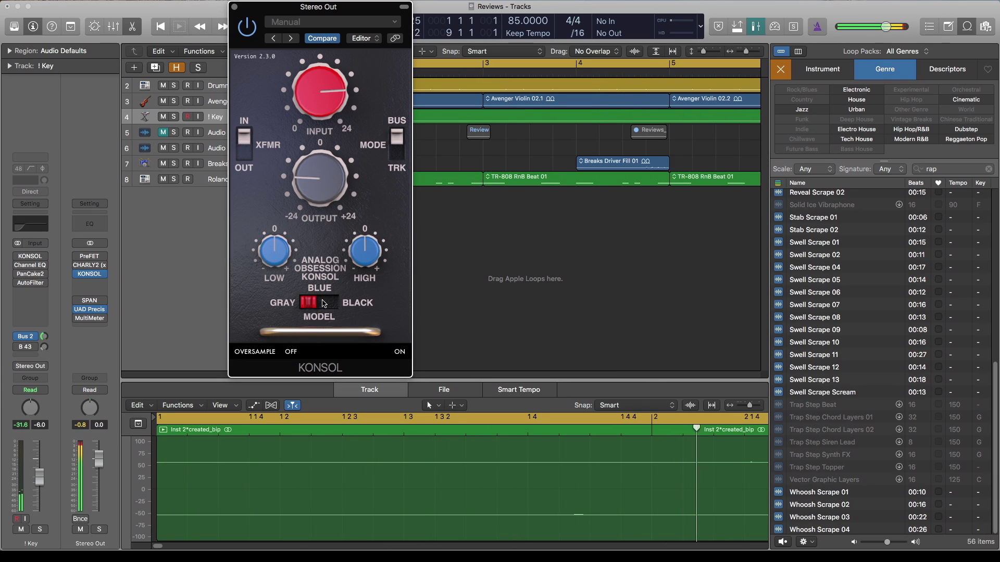
# Audition the MODEL switch from GRAY through BLUE to BLACK during playback, and close the KONSOL window.
pyautogui.click(323, 303)
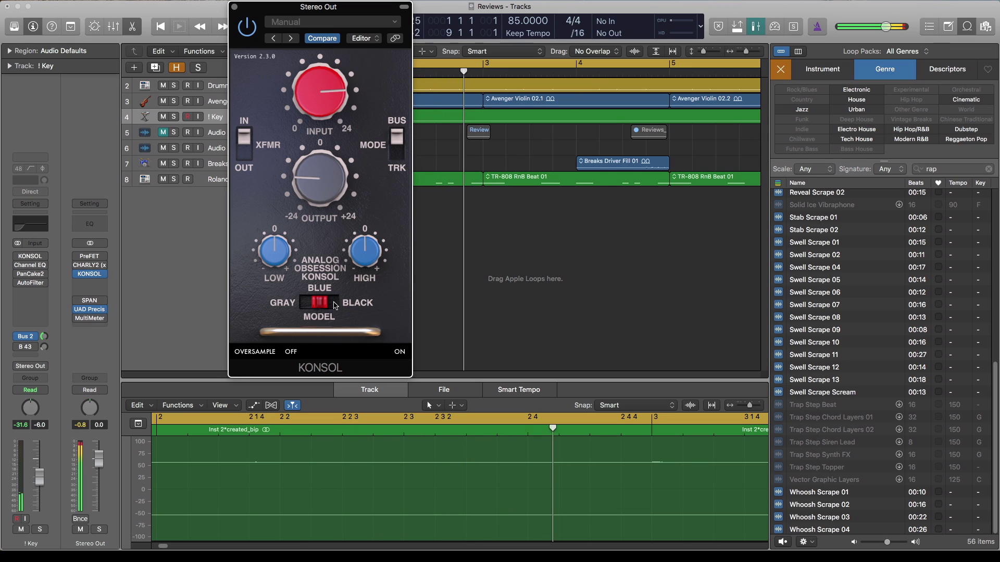
pyautogui.click(335, 307)
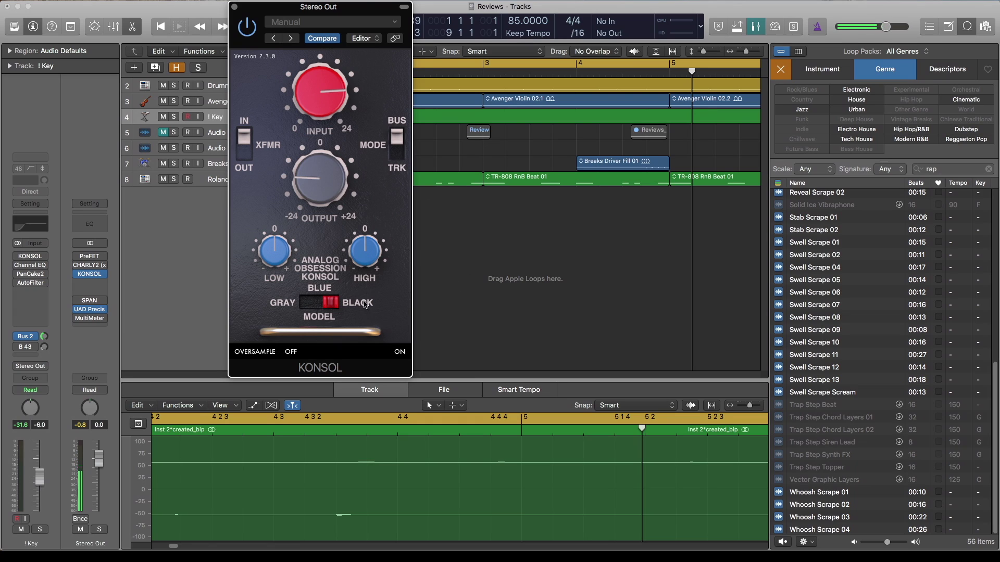
pyautogui.press('super+w')
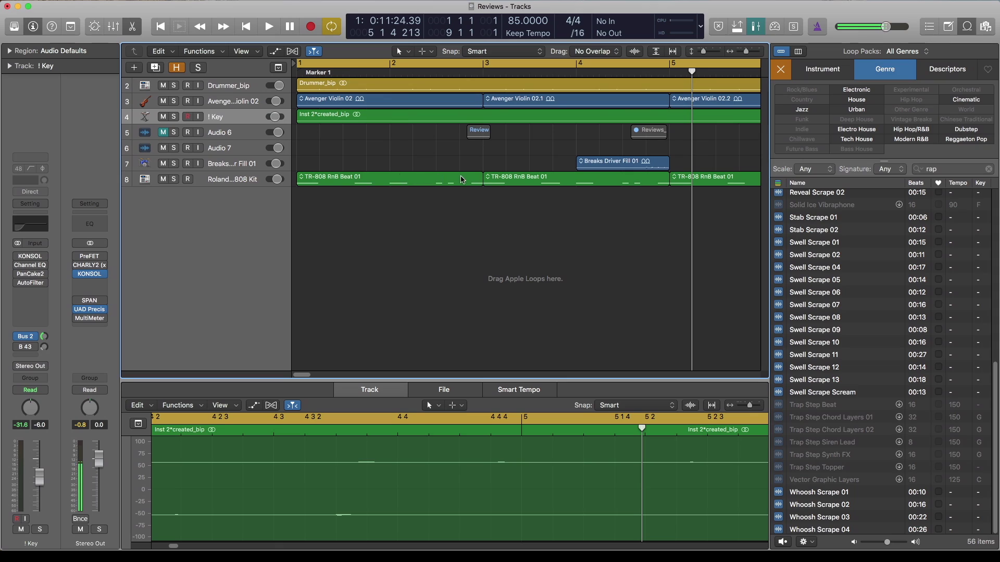